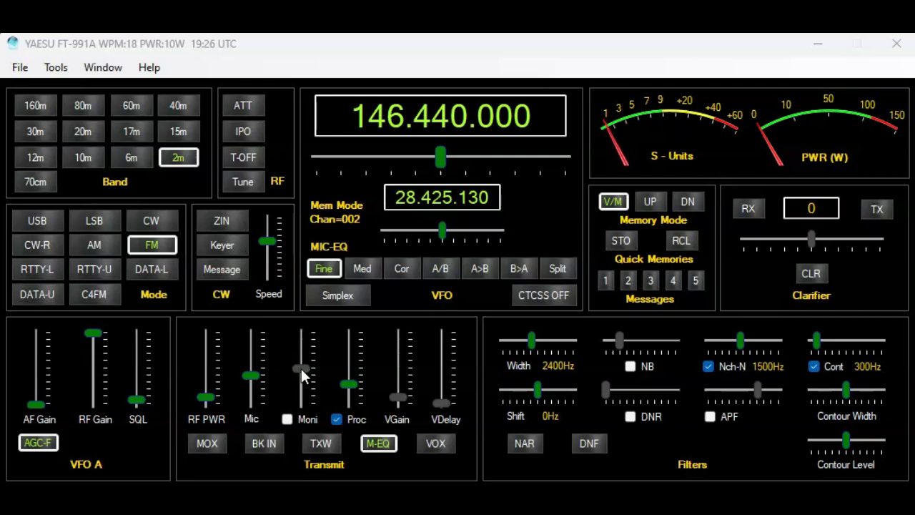
- Step the radio's memory channels down through channel 001 to channel 127
click(652, 203)
click(688, 203)
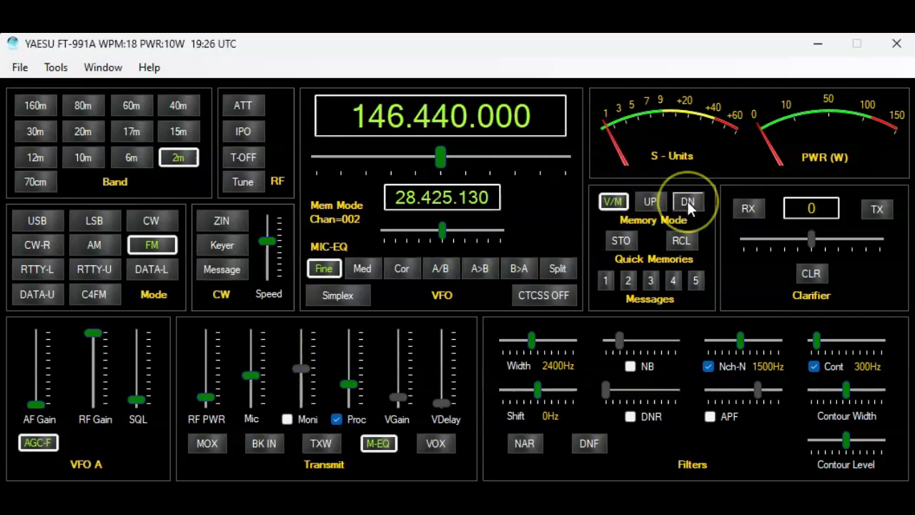
click(687, 203)
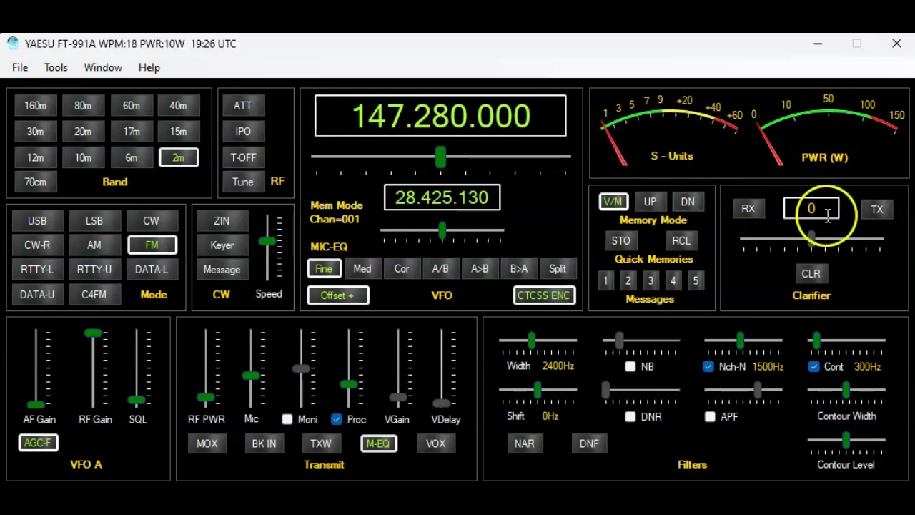
click(687, 203)
- Step up through the memory channels to channel 008
click(649, 202)
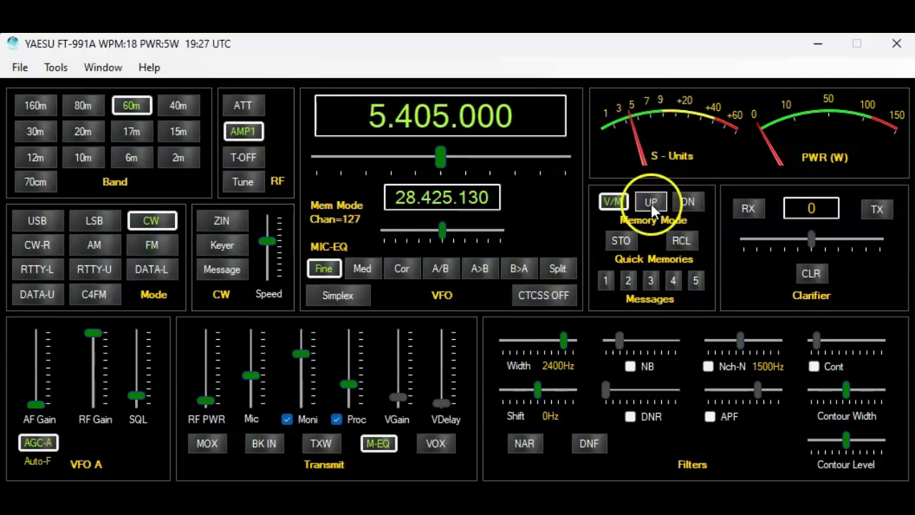
click(649, 203)
click(649, 203)
click(650, 203)
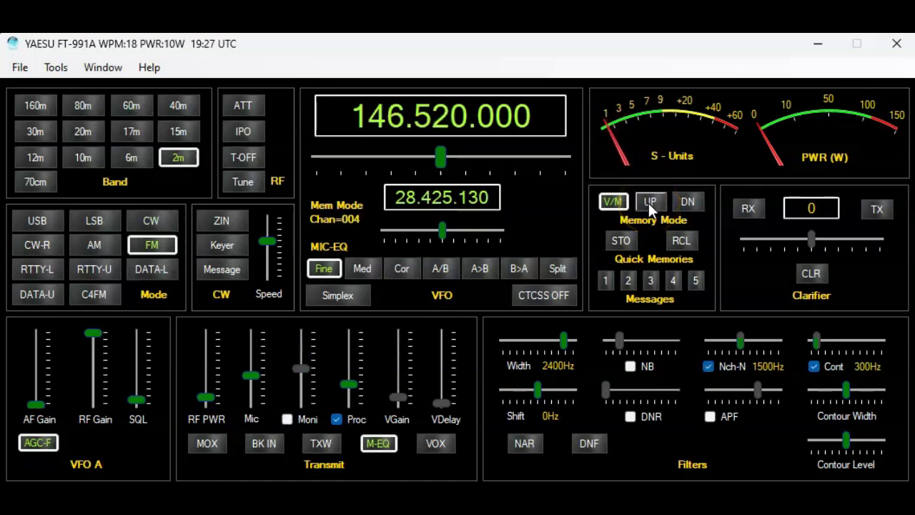
click(650, 203)
click(649, 203)
click(650, 203)
click(649, 203)
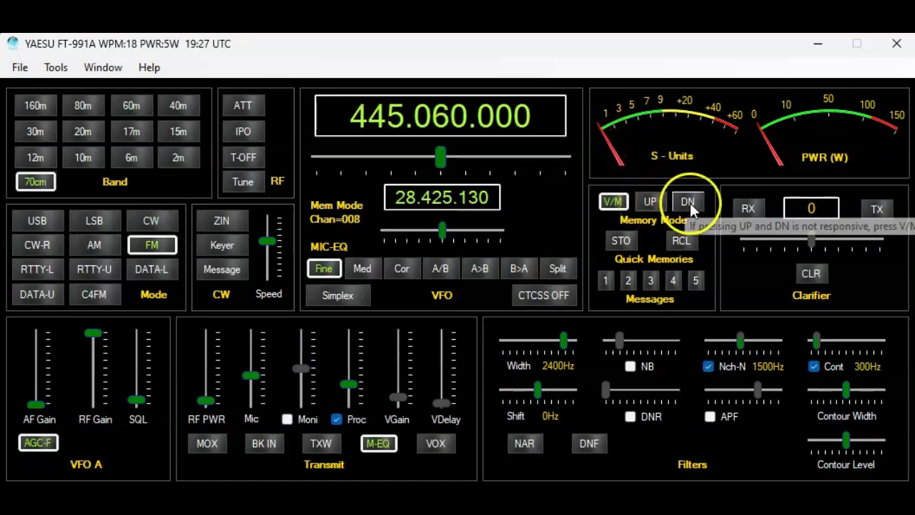
click(688, 202)
click(652, 204)
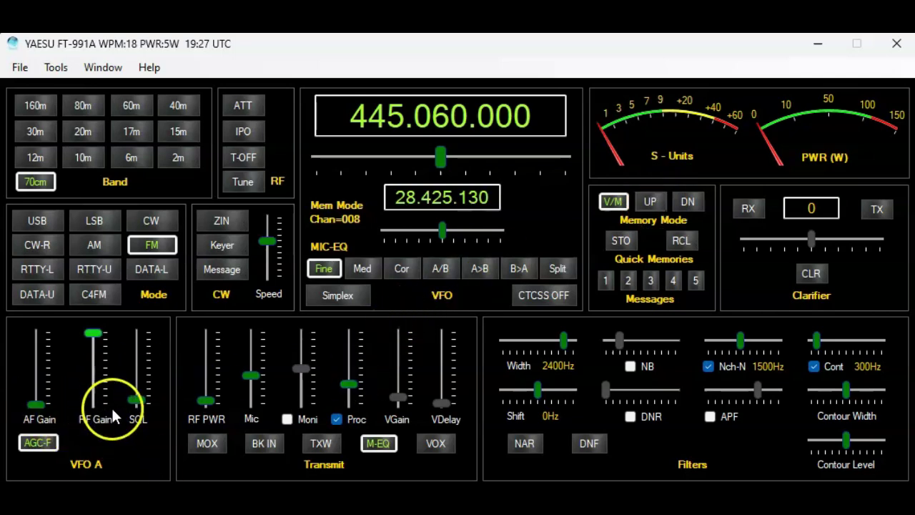
- Raise the radio's squelch level slightly
mouse_move(137, 399)
mouse_down()
mouse_move(141, 412)
mouse_move(142, 396)
mouse_up()
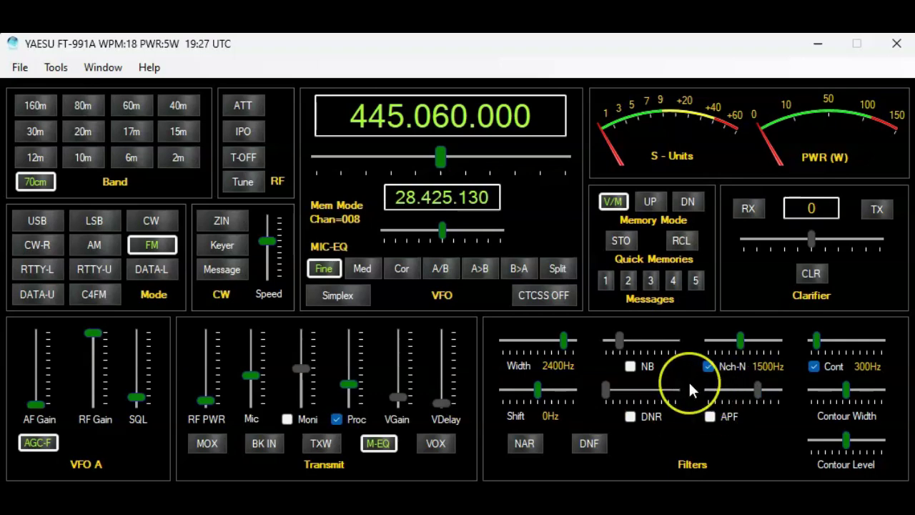
click(607, 390)
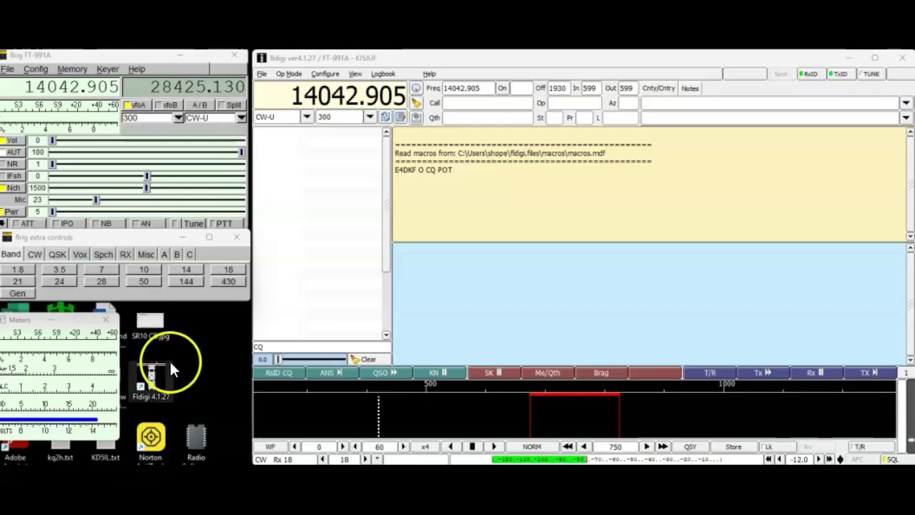
- Switch to Fldigi and clear the decoded text from the receive area
right_click(582, 198)
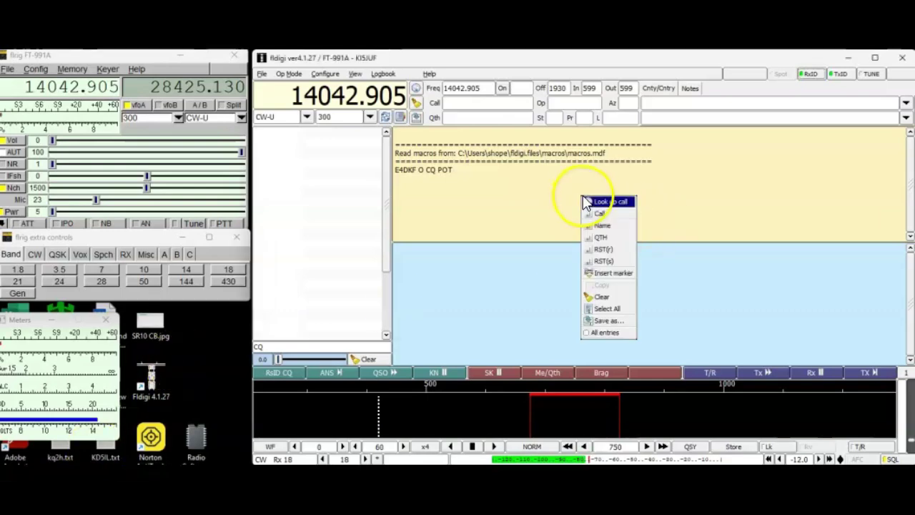
click(602, 297)
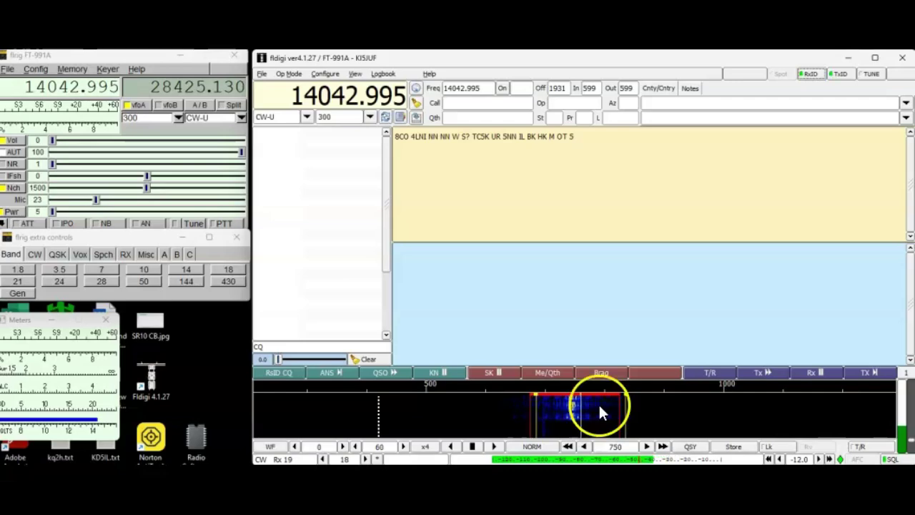
- Set the waterfall magnification to x1 and change the rig to the 28 MHz band
click(424, 449)
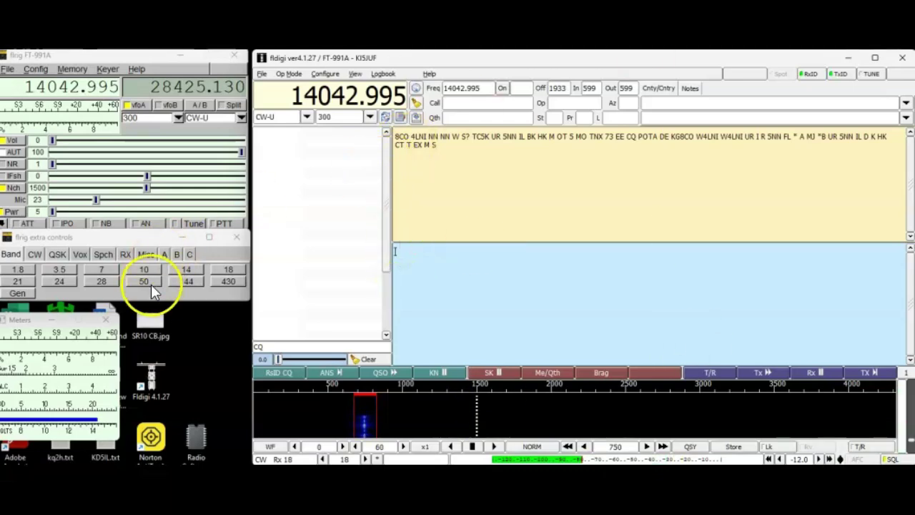
click(105, 282)
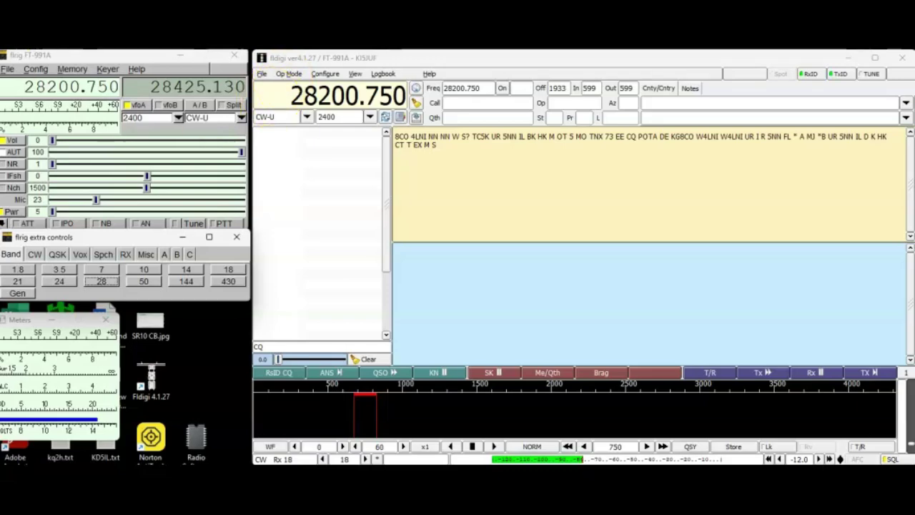
- Open flrig's transceiver setup for the FT-991A, initialize the rig connection, and close the configuration
click(40, 69)
click(37, 68)
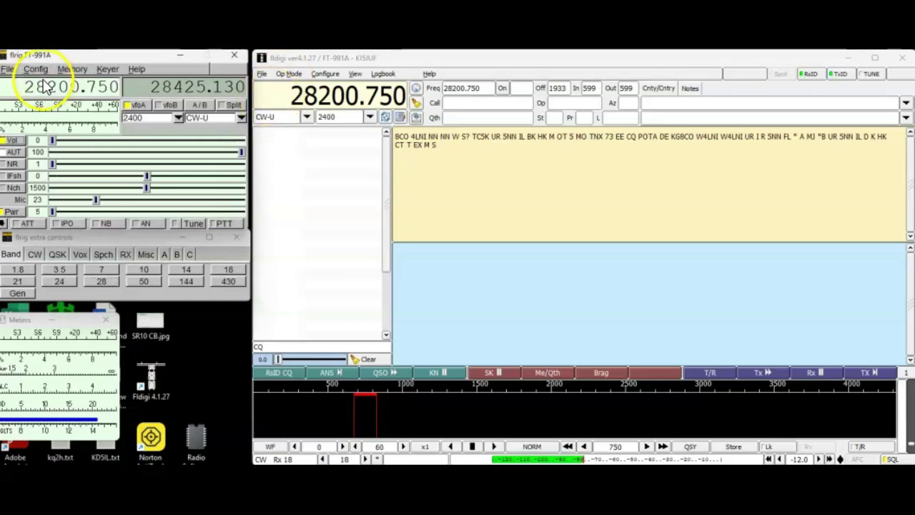
click(37, 68)
mouse_move(36, 81)
click(71, 83)
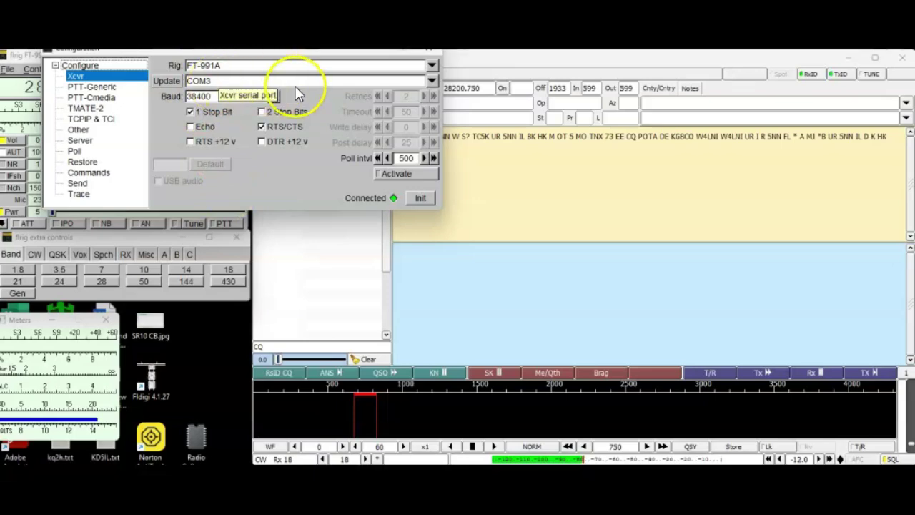
click(422, 197)
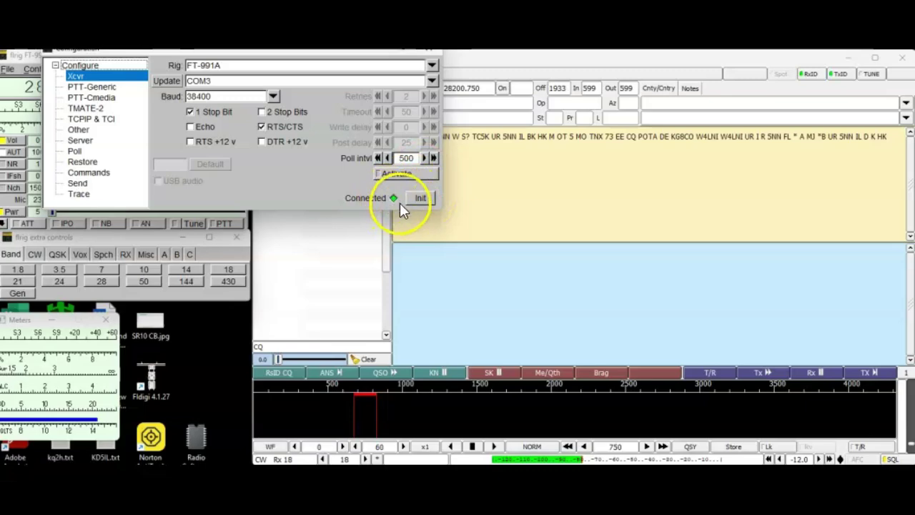
click(428, 52)
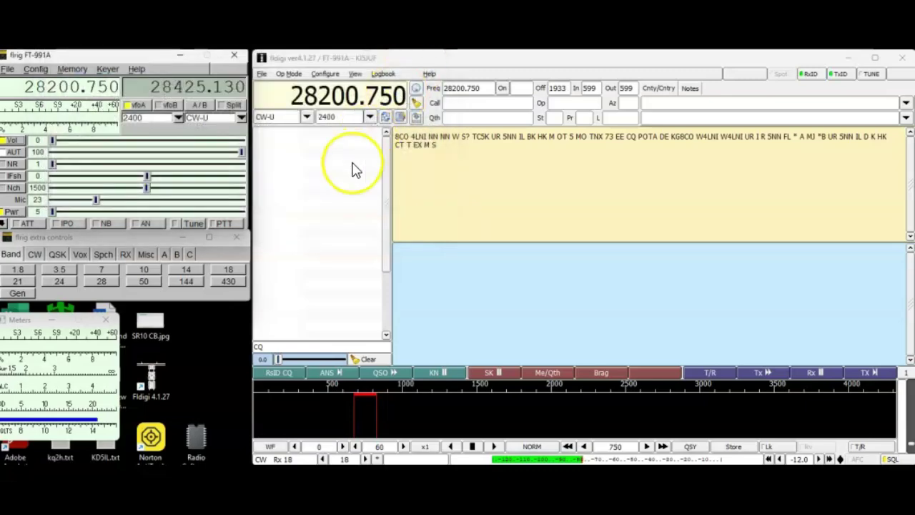
- Open Fldigi's operator station configuration and look through the Misc, Modem, Contests and Logging categories
click(325, 75)
click(336, 86)
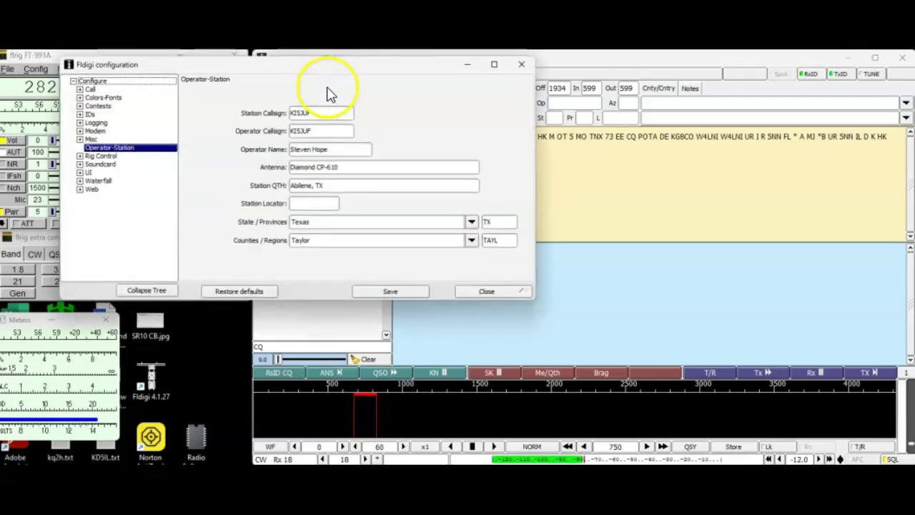
click(80, 140)
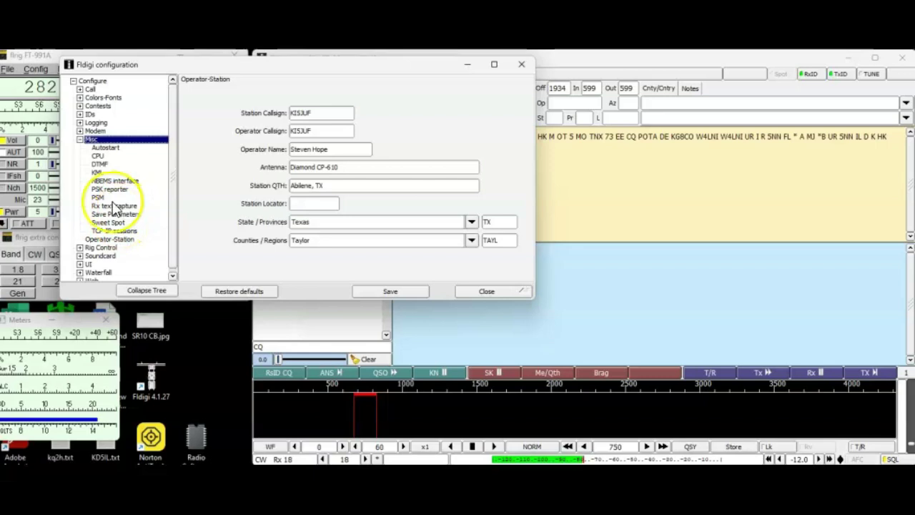
click(80, 139)
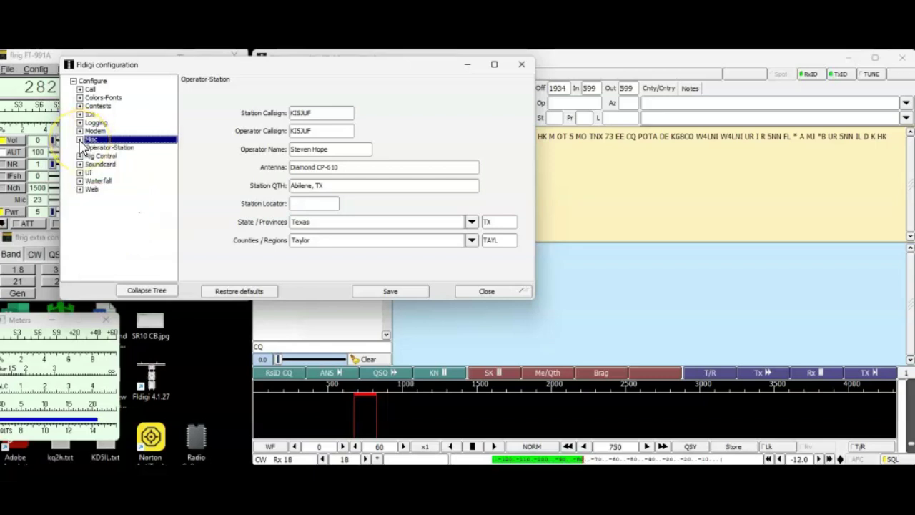
click(80, 131)
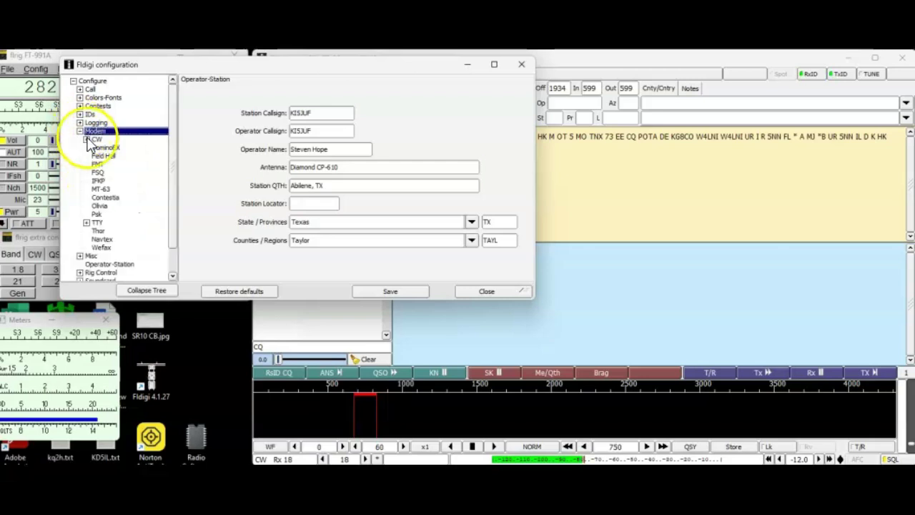
click(87, 140)
click(86, 140)
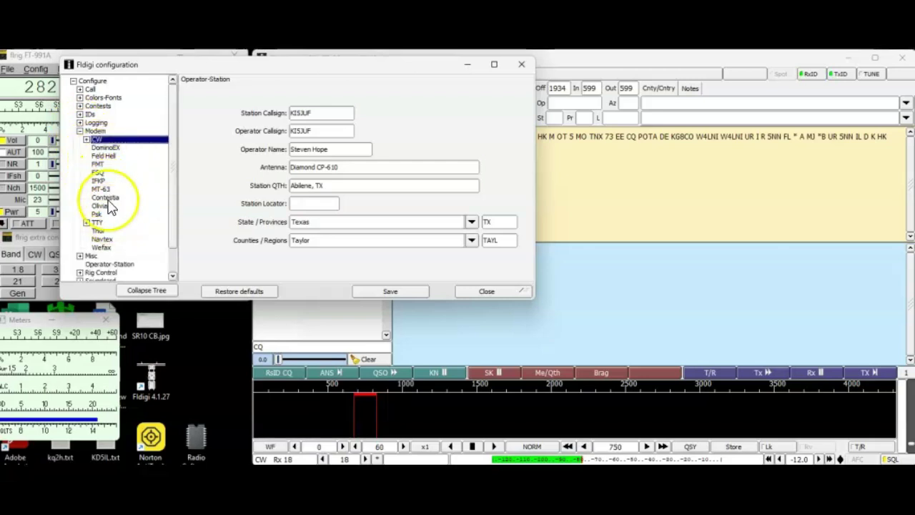
click(86, 140)
click(86, 140)
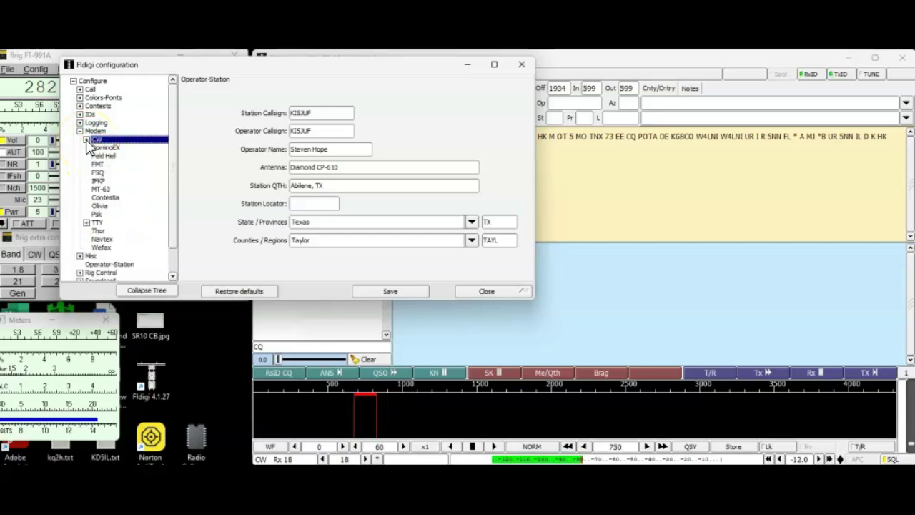
click(79, 131)
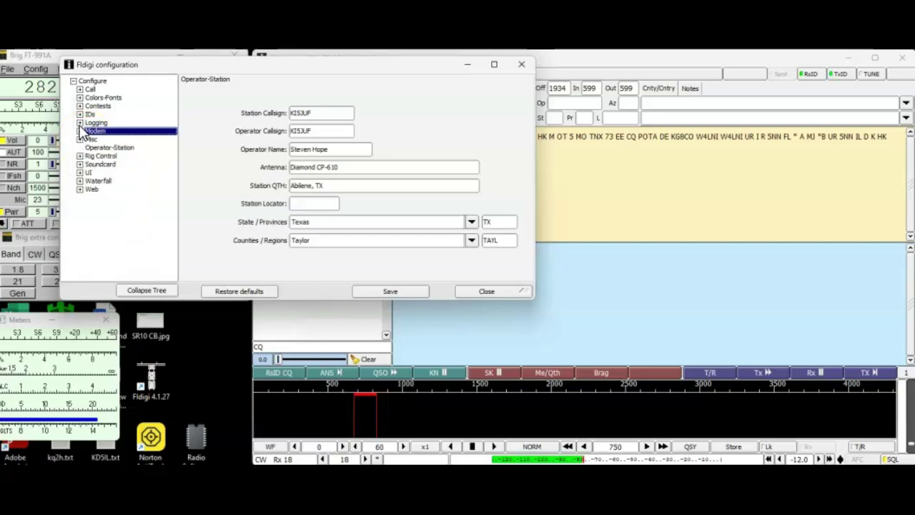
click(83, 116)
click(79, 106)
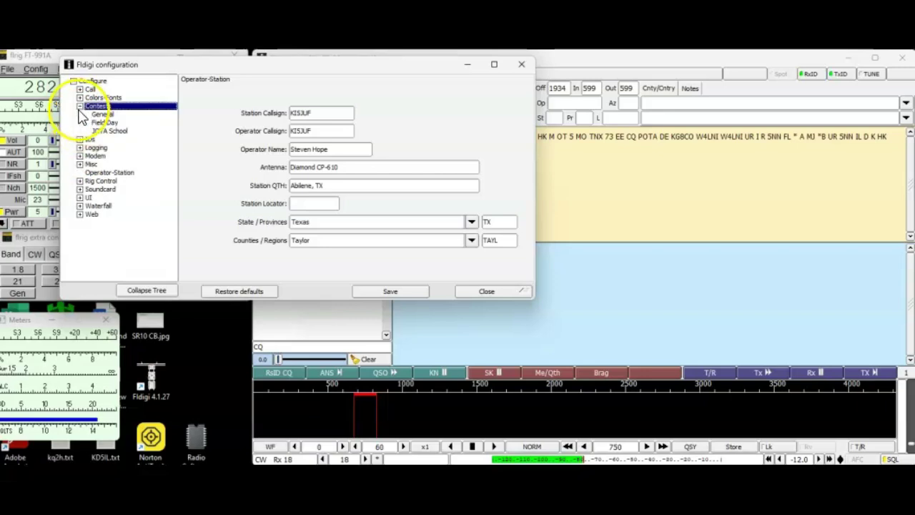
click(79, 106)
click(79, 106)
click(79, 106)
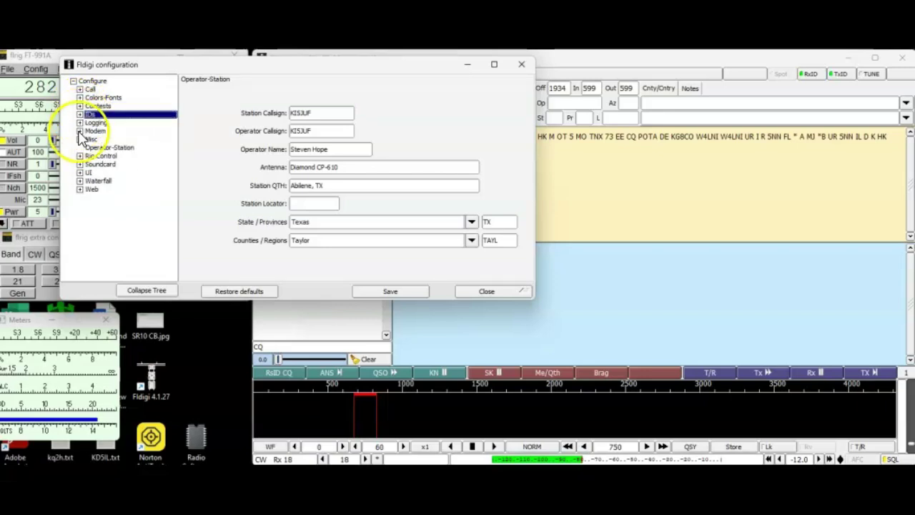
click(79, 123)
click(79, 123)
- Open the DTR-RTS keying settings of the CW modem, save the Fldigi configuration, and close it
click(79, 131)
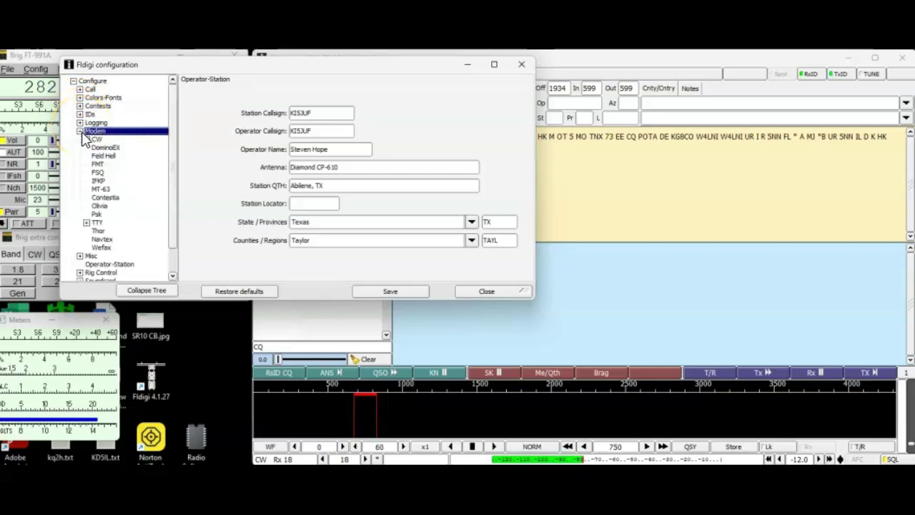
click(88, 140)
click(87, 140)
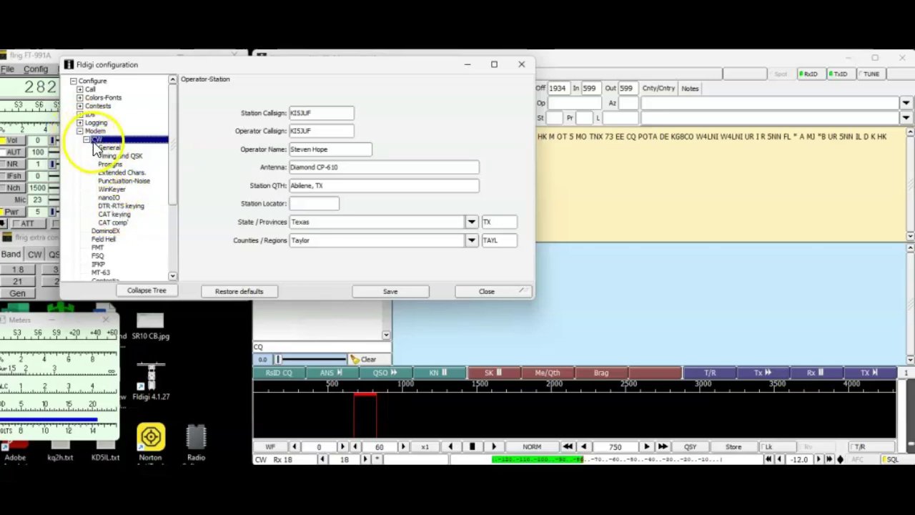
click(122, 207)
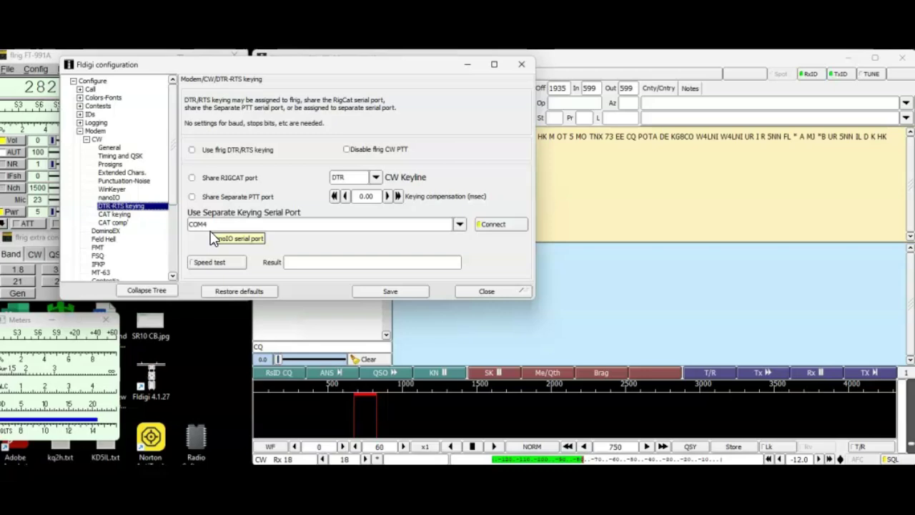
click(404, 292)
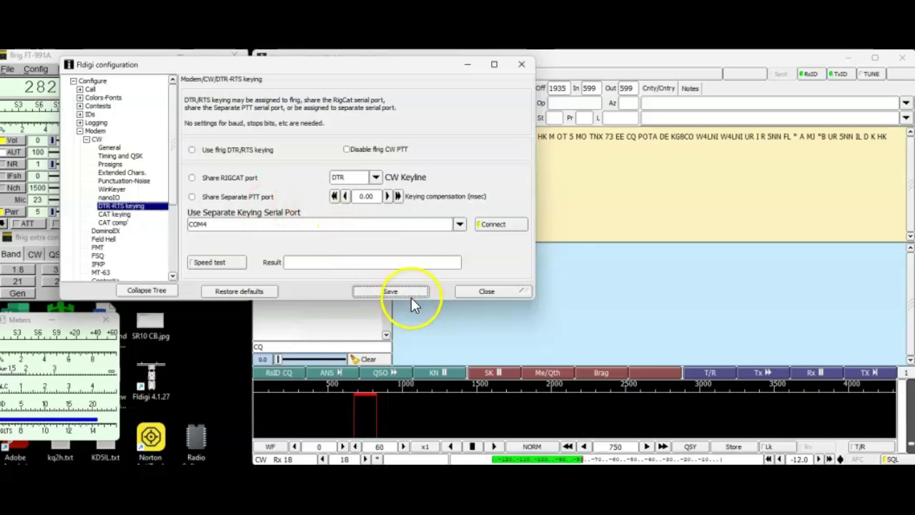
click(484, 292)
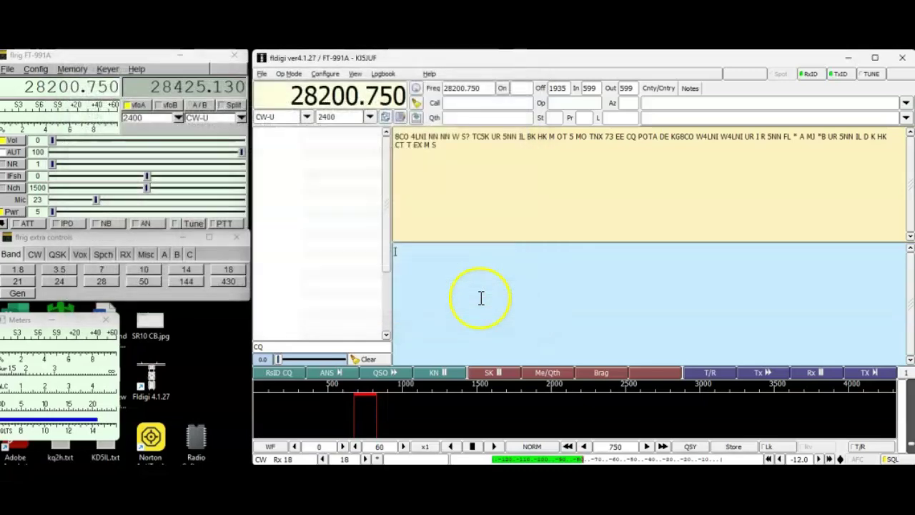
- Clear the old decoded text from Fldigi's receive area before transmitting
right_click(476, 184)
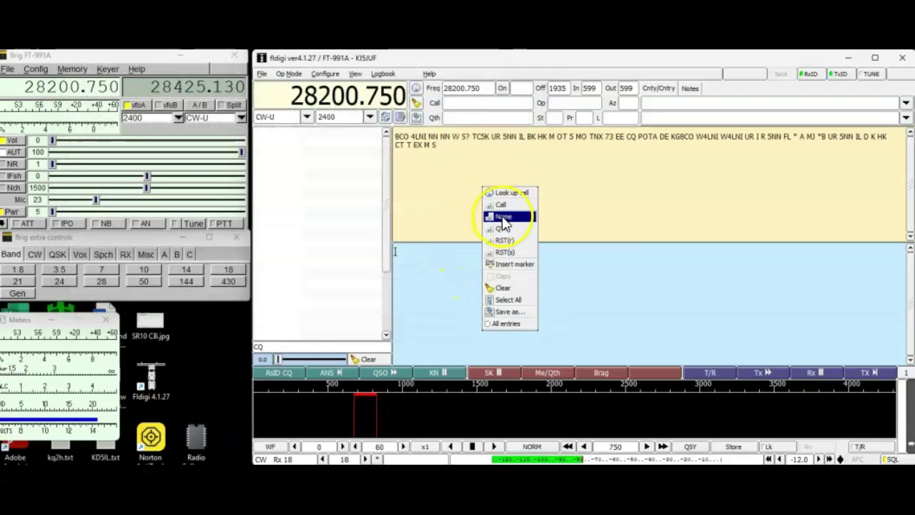
click(508, 205)
right_click(485, 186)
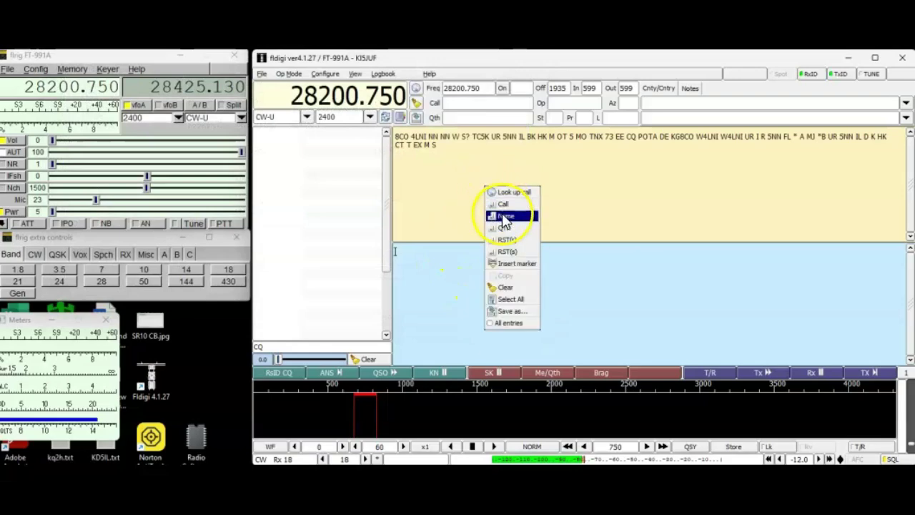
click(510, 287)
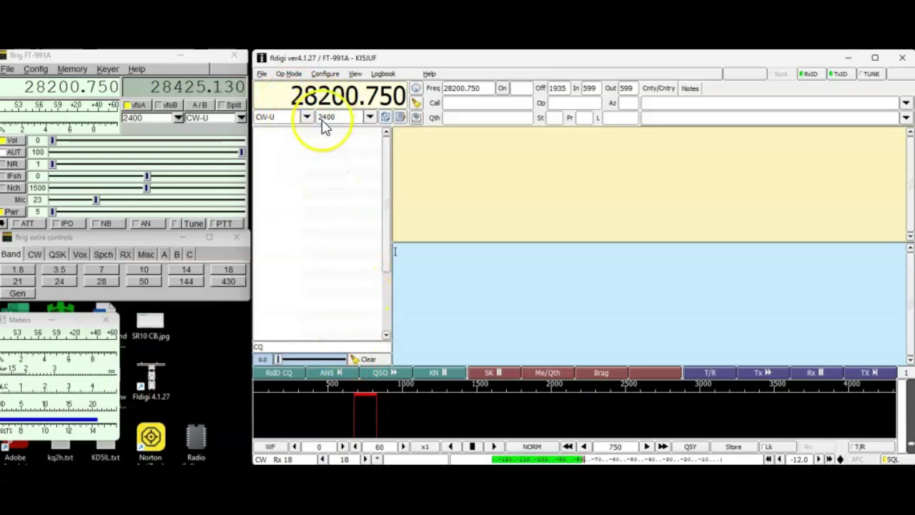
- Transmit the CQ macro with RsID and cut the transmission short
click(277, 373)
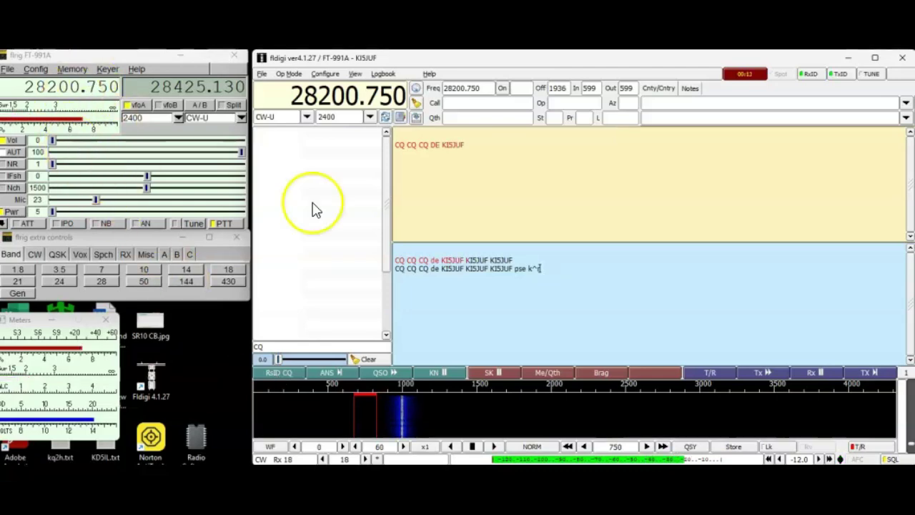
click(710, 372)
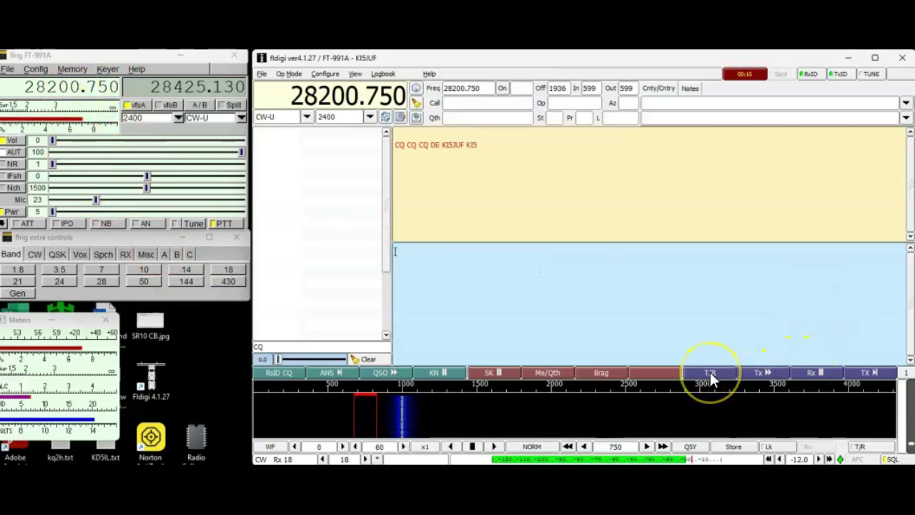
- Enter a short greeting in the transmit area that introduces the operator by first name
click(570, 294)
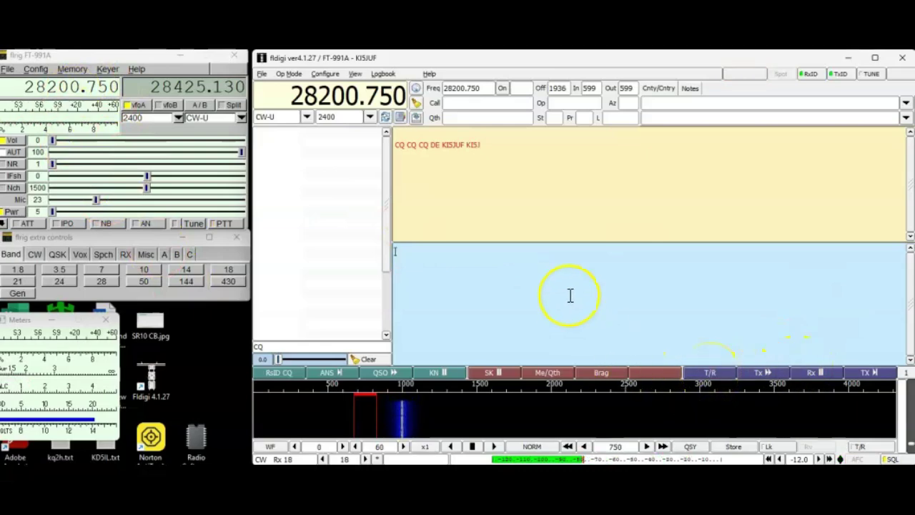
click(567, 272)
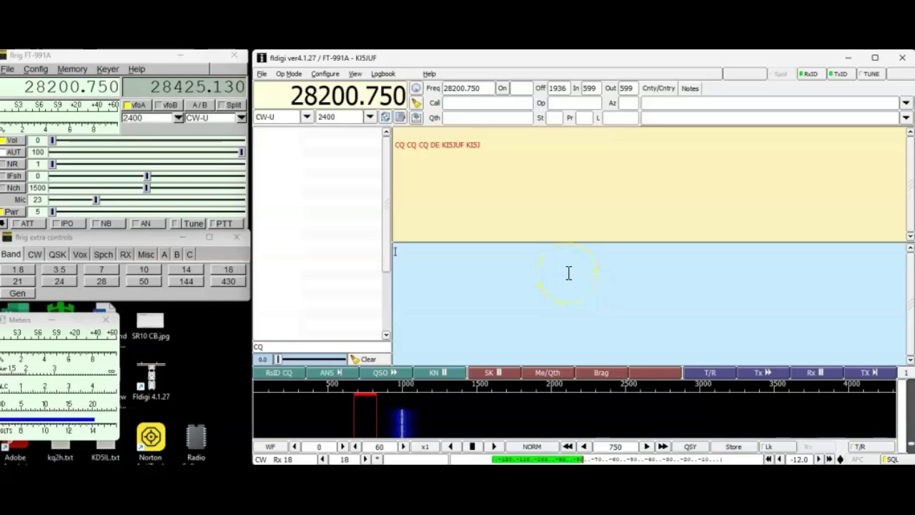
text(Hi my name is Steve)
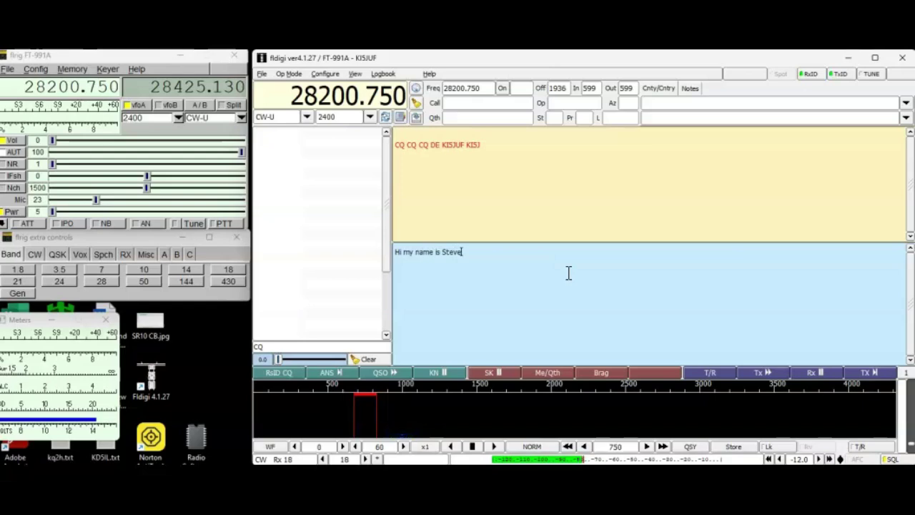
- Transmit the composed greeting in CW and return the radio to receive
click(724, 371)
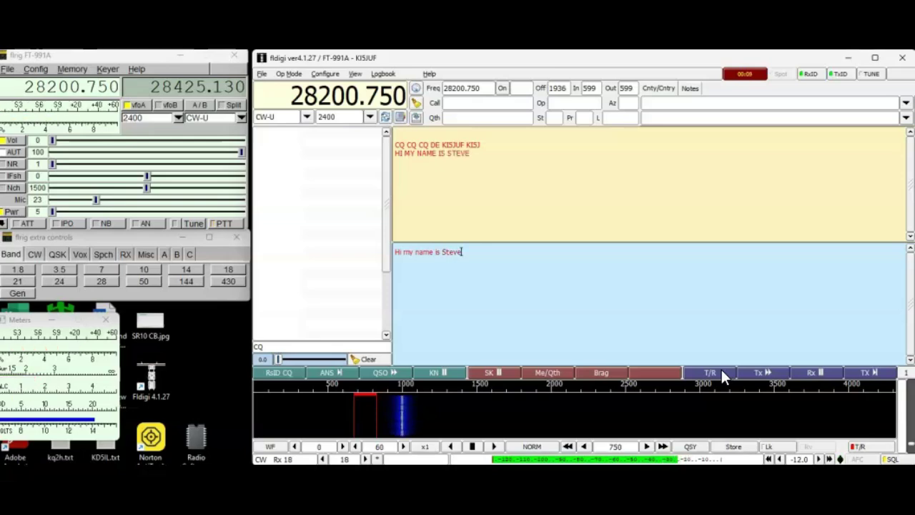
click(739, 374)
click(759, 373)
click(811, 372)
click(611, 327)
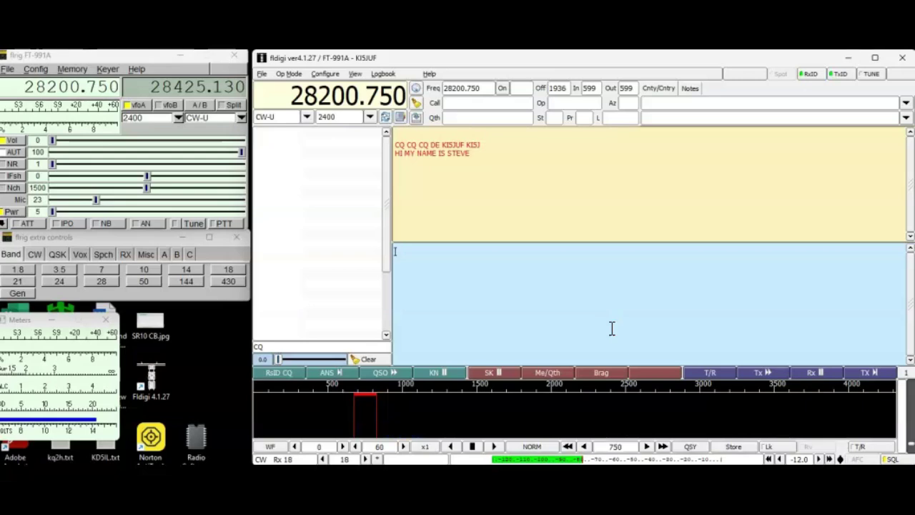
click(320, 443)
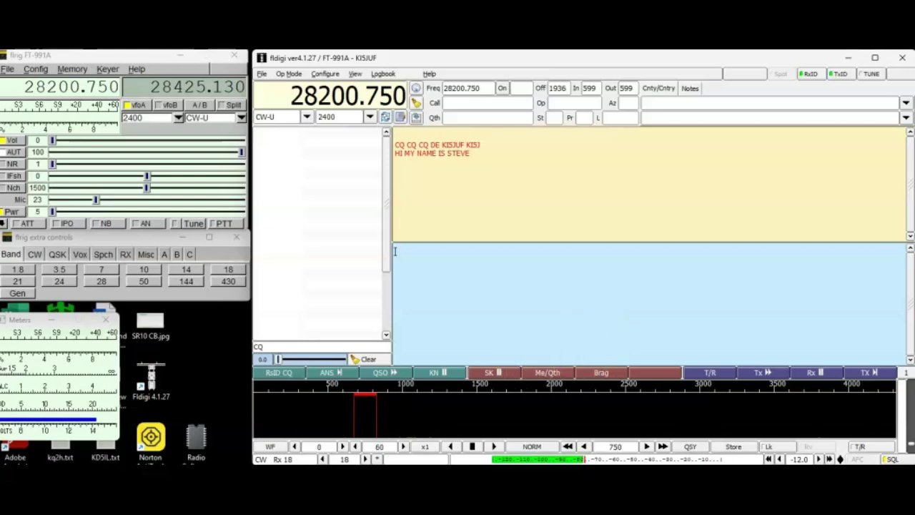